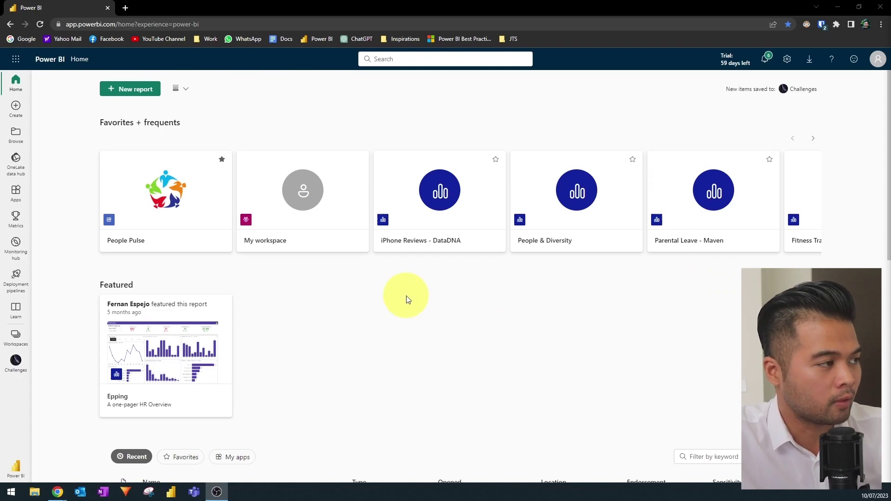
# Step: Open the Challenges workspace from the Workspaces flyout in the left navigation
pyautogui.click(16, 335)
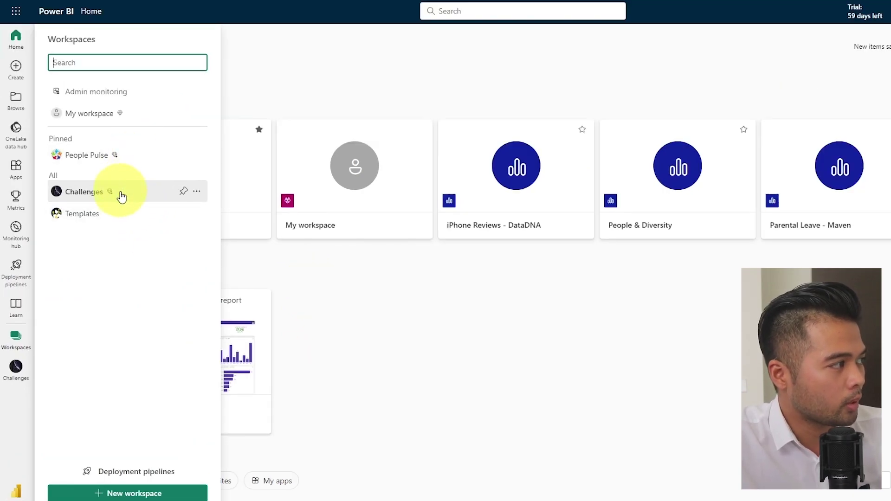
pyautogui.click(121, 197)
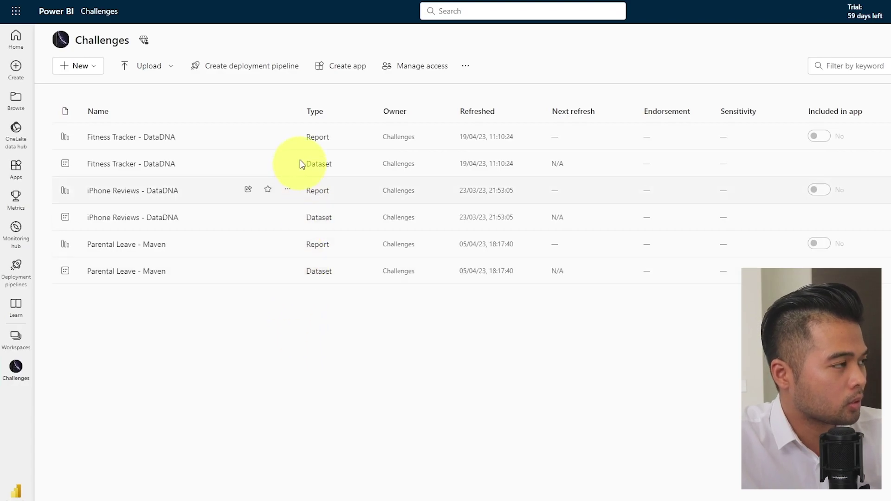
# Step: Sort the Challenges workspace items by Type and open Manage access
pyautogui.click(316, 111)
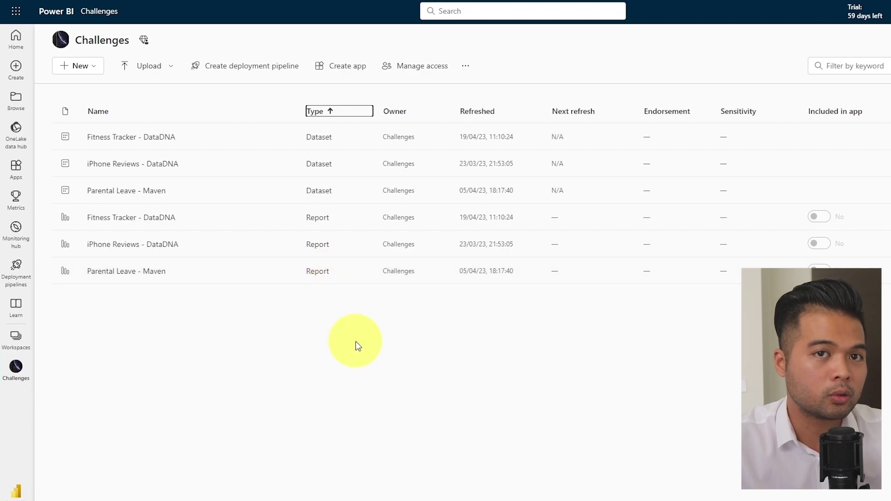
pyautogui.click(441, 72)
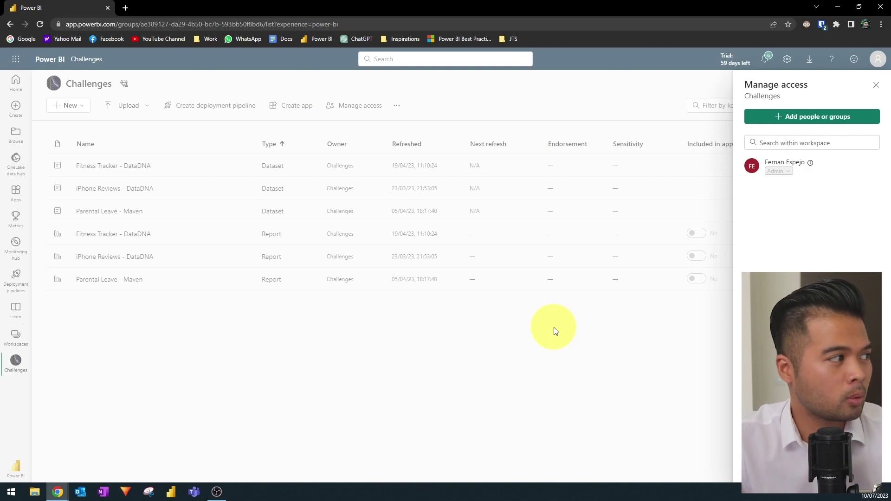
# Step: Close the Manage access pane
pyautogui.click(876, 84)
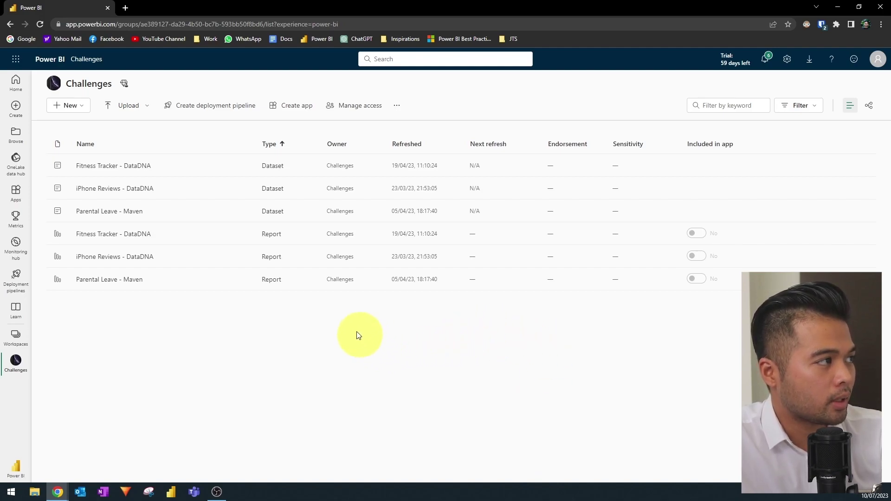
# Step: Create an app described 'List of reports for data challeneges' and advance to Content
pyautogui.click(304, 112)
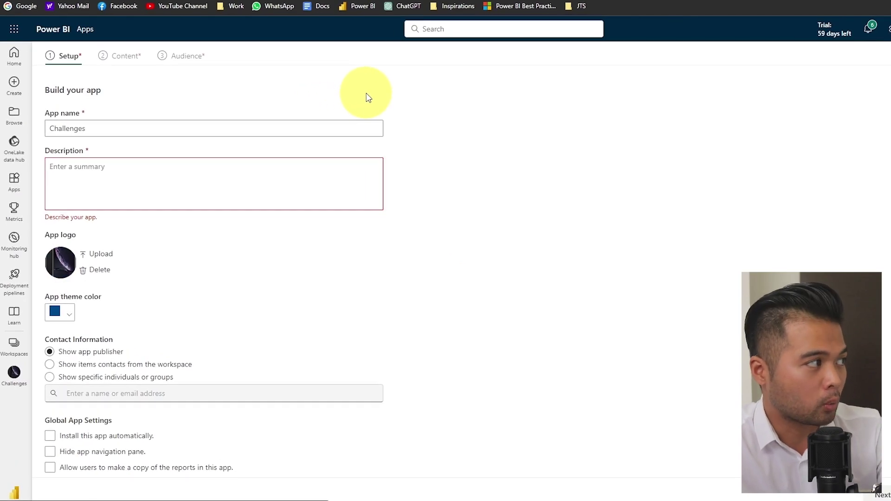
pyautogui.click(151, 173)
pyautogui.write('List of r')
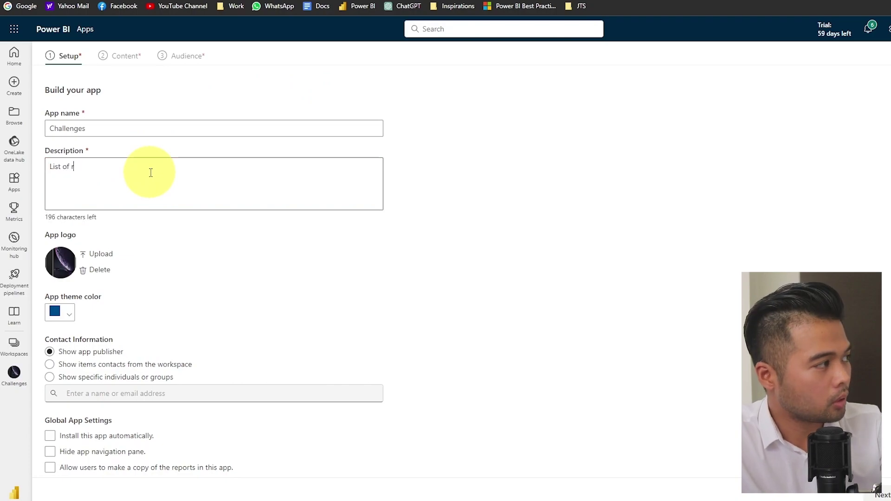
pyautogui.write('eportsabo')
pyautogui.press('BackSpace')
pyautogui.press('BackSpace')
pyautogui.press('BackSpace')
pyautogui.write('for data c')
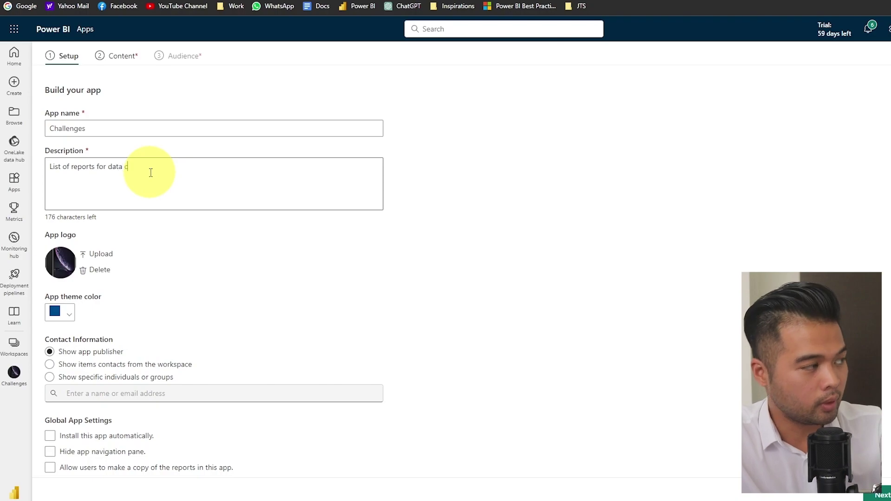
pyautogui.write('halleneges')
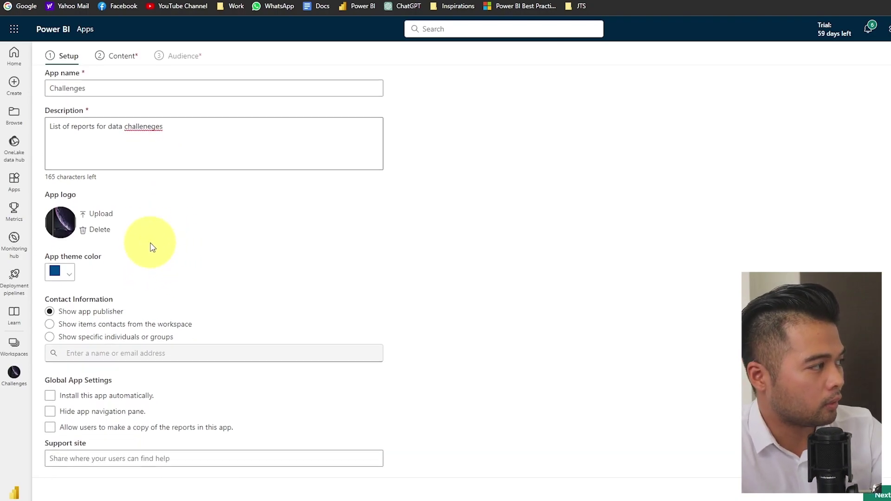
pyautogui.scroll(-1, 153, 246)
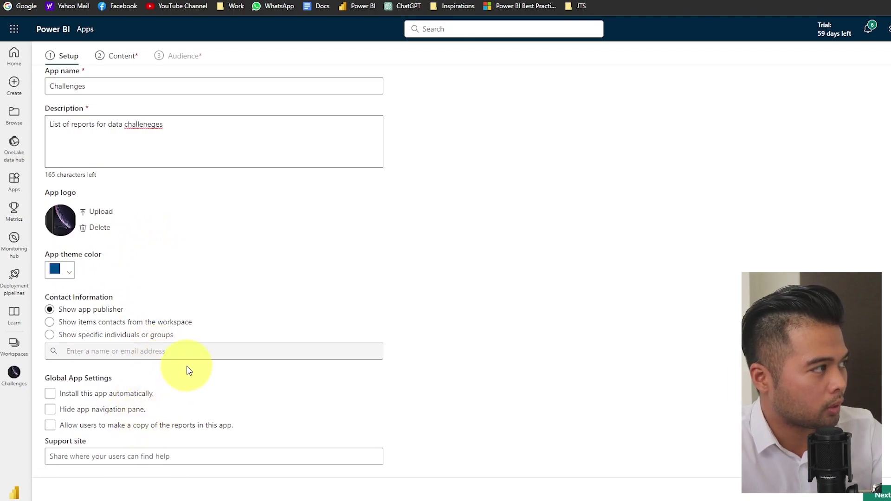
pyautogui.scroll(1, 190, 365)
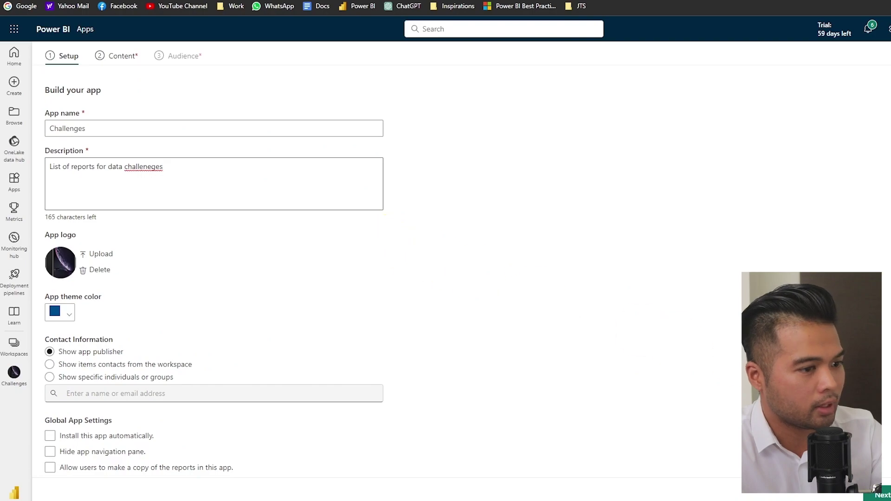
pyautogui.click(881, 493)
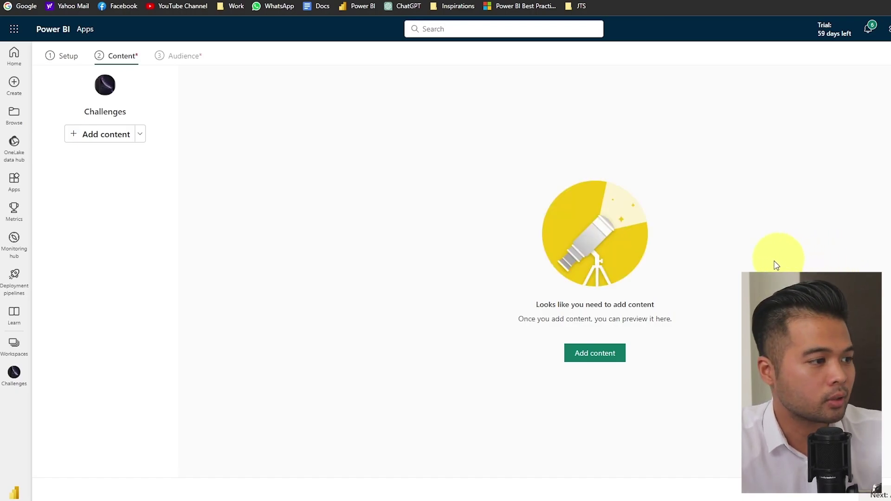
# Step: Add the Fitness Tracker, iPhone Reviews and Parental Leave reports to the app
pyautogui.click(584, 355)
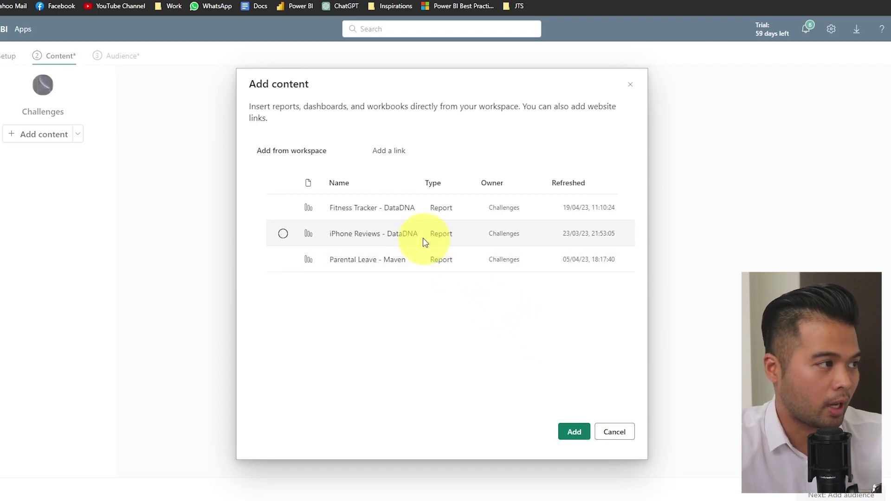
pyautogui.click(283, 208)
pyautogui.click(283, 233)
pyautogui.click(283, 259)
pyautogui.click(574, 432)
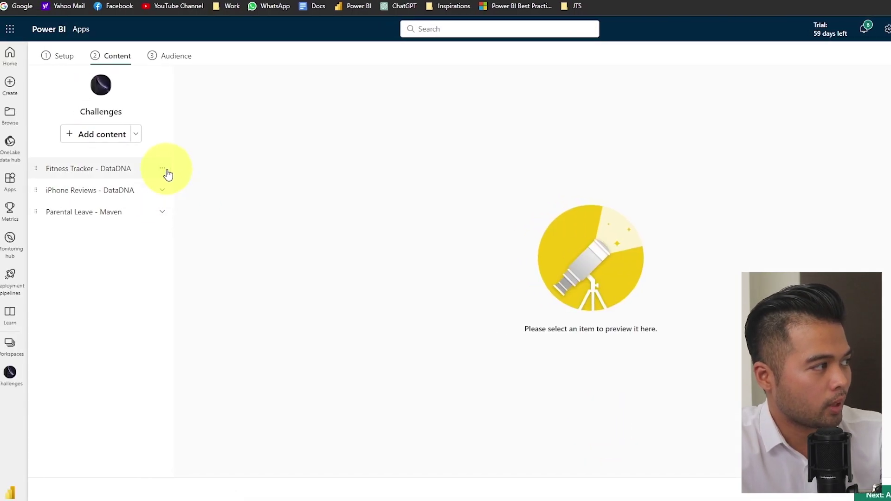
# Step: Preview the reports, move Fitness Tracker below iPhone Reviews, and add a new section
pyautogui.click(113, 169)
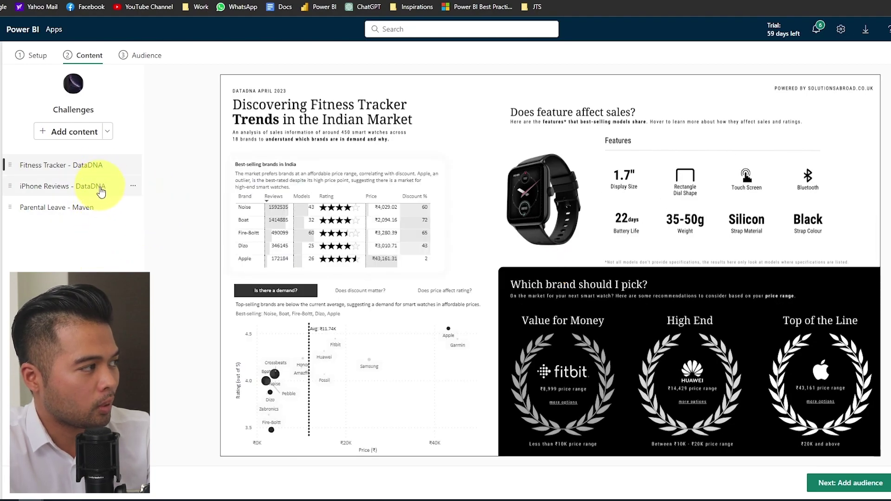
pyautogui.click(101, 190)
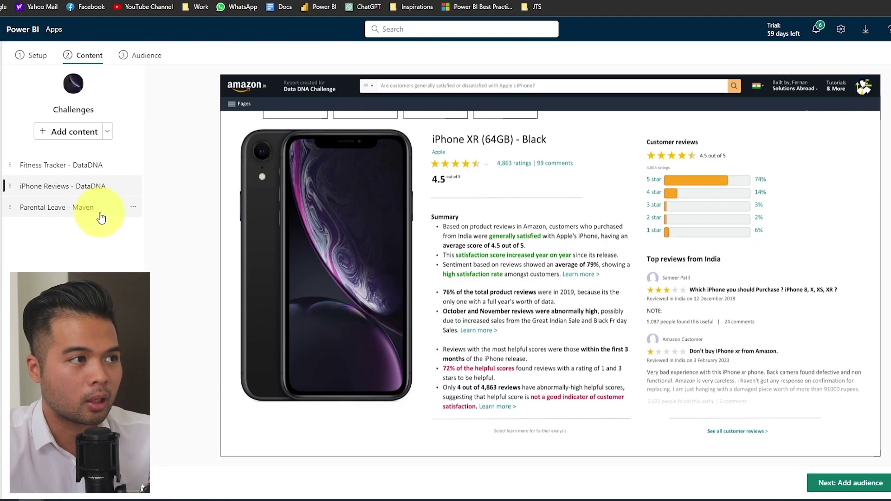
pyautogui.click(100, 215)
pyautogui.moveTo(16, 169); pyautogui.dragTo(16, 207)
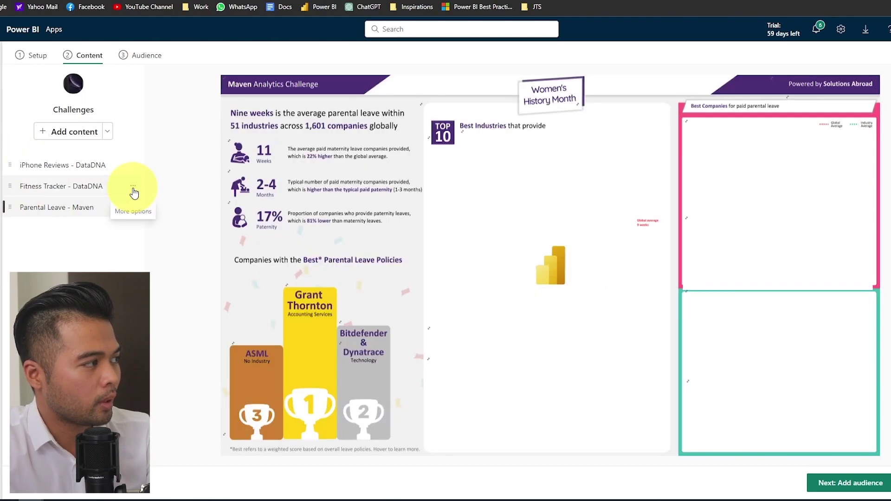
pyautogui.doubleClick(100, 185)
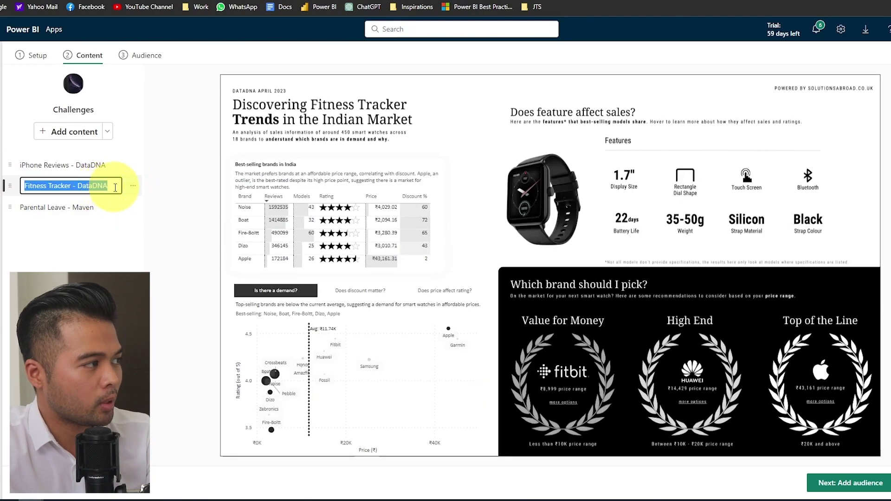
pyautogui.press('Return')
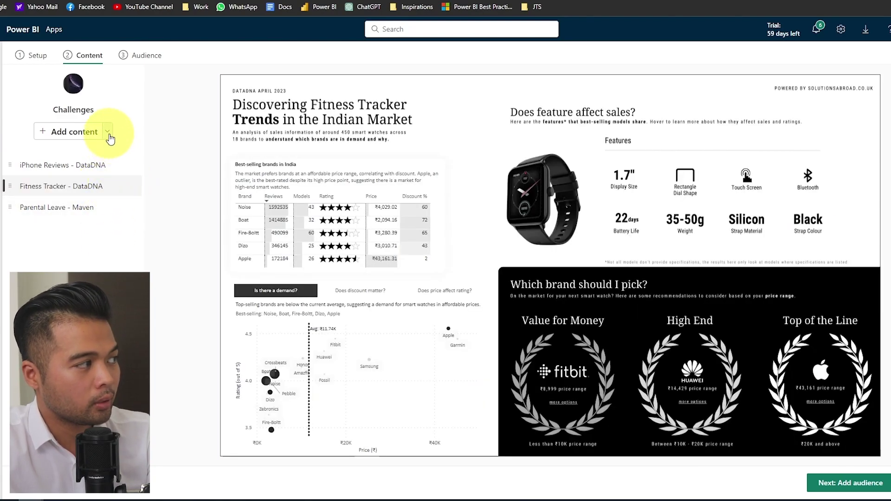
pyautogui.click(110, 137)
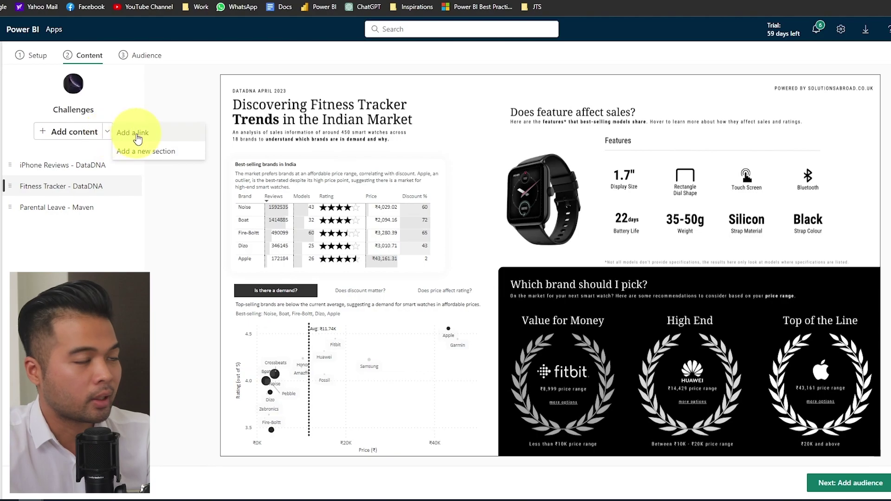
pyautogui.click(156, 152)
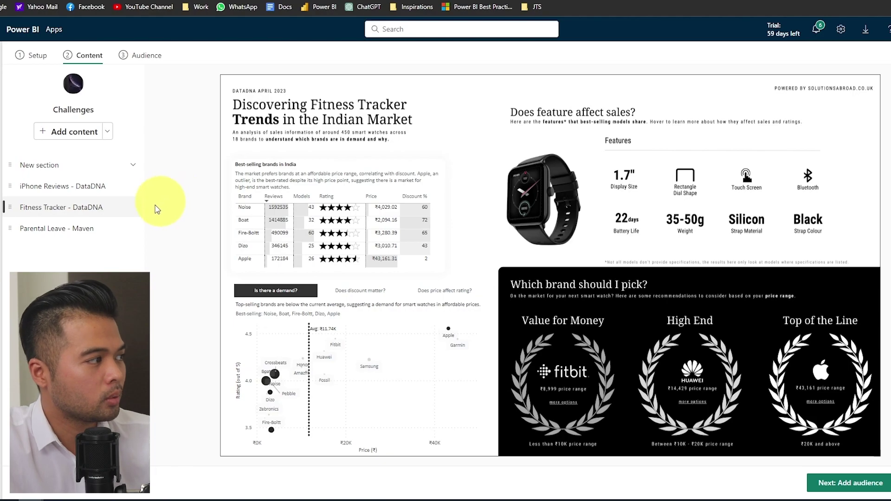
# Step: Go to the Audience step and publish the Challenges app, confirming in the dialog
pyautogui.click(831, 485)
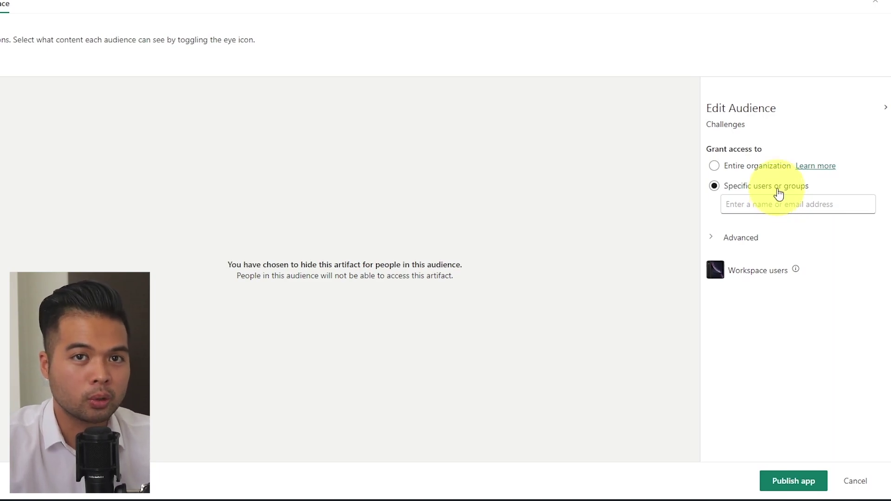
pyautogui.click(793, 483)
pyautogui.click(431, 261)
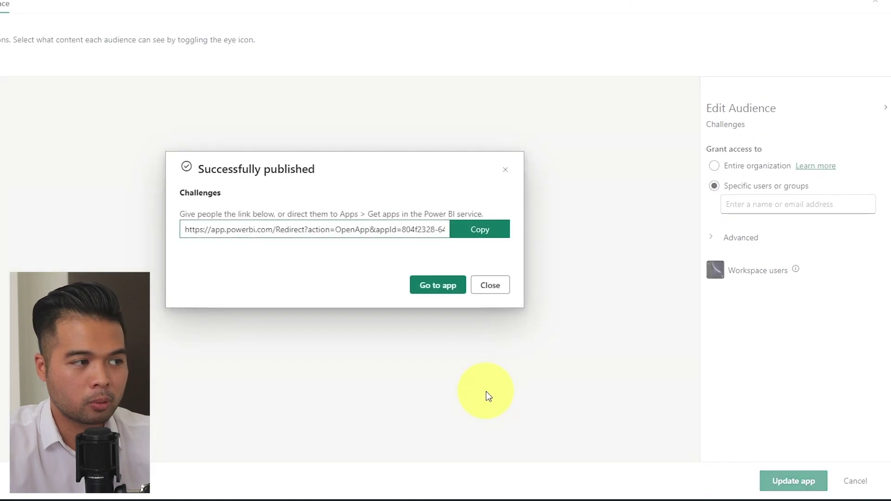
# Step: Open the published app, view Fitness Tracker, and open Manage Access from Share
pyautogui.click(438, 285)
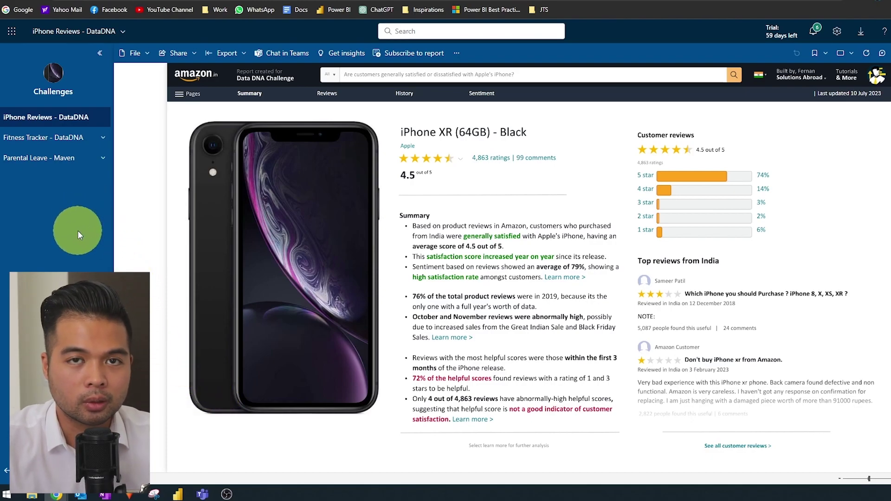
pyautogui.click(77, 138)
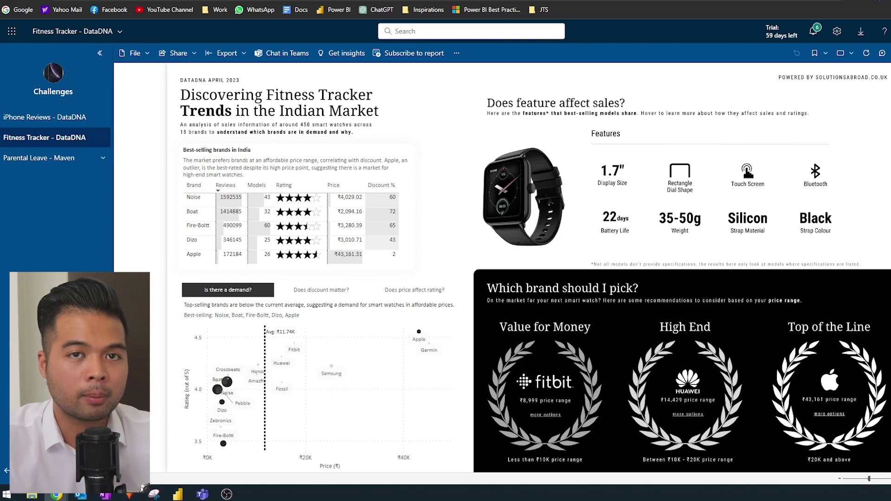
pyautogui.click(179, 52)
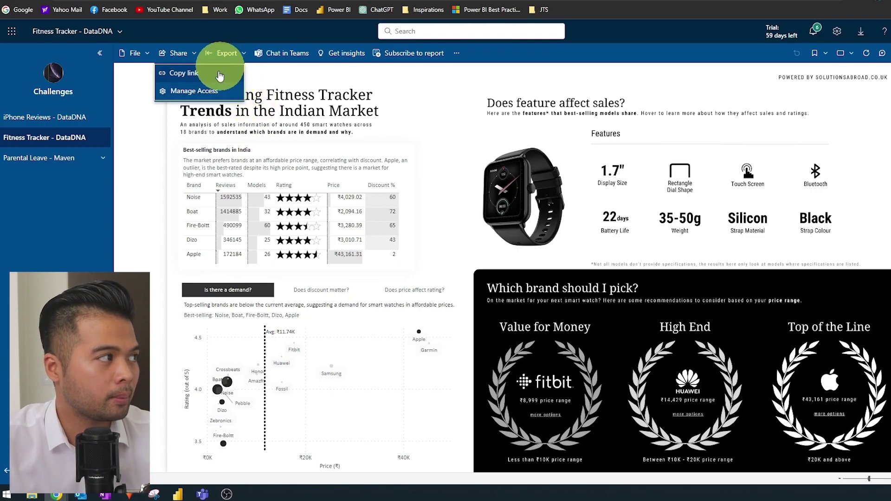
pyautogui.click(215, 91)
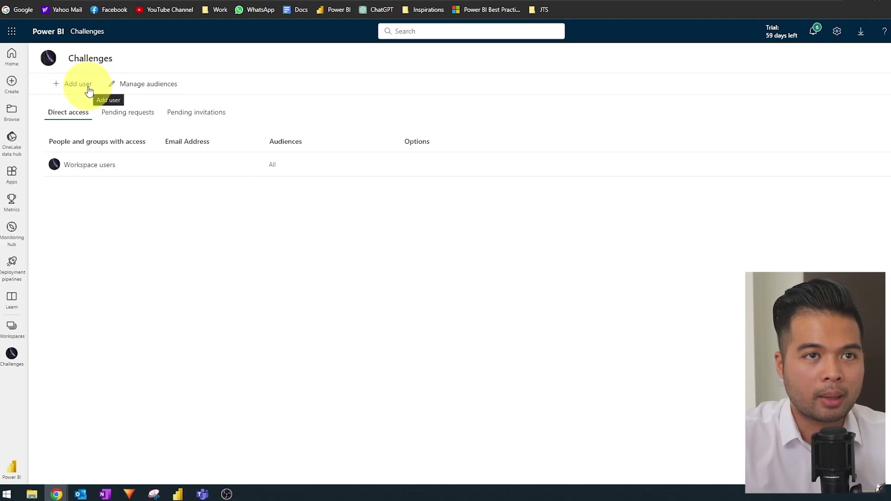
# Step: Update the Challenges app through its Audience step, confirm, and copy the app link
pyautogui.click(11, 354)
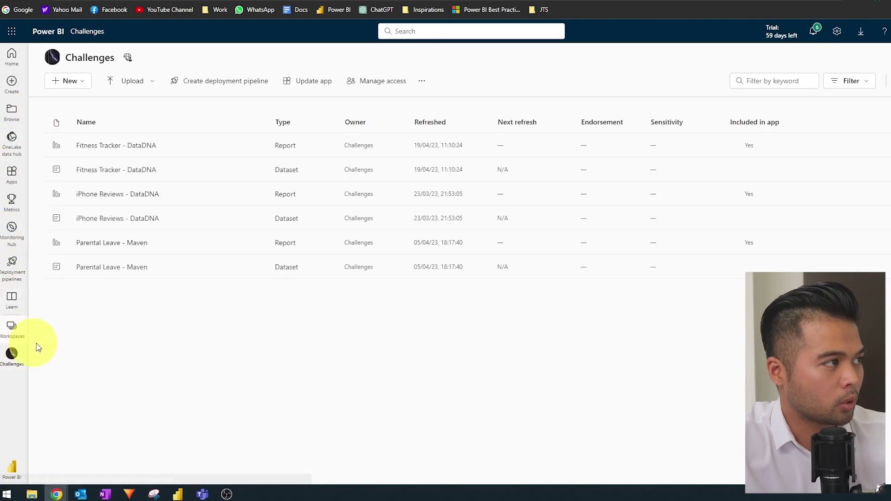
pyautogui.click(315, 82)
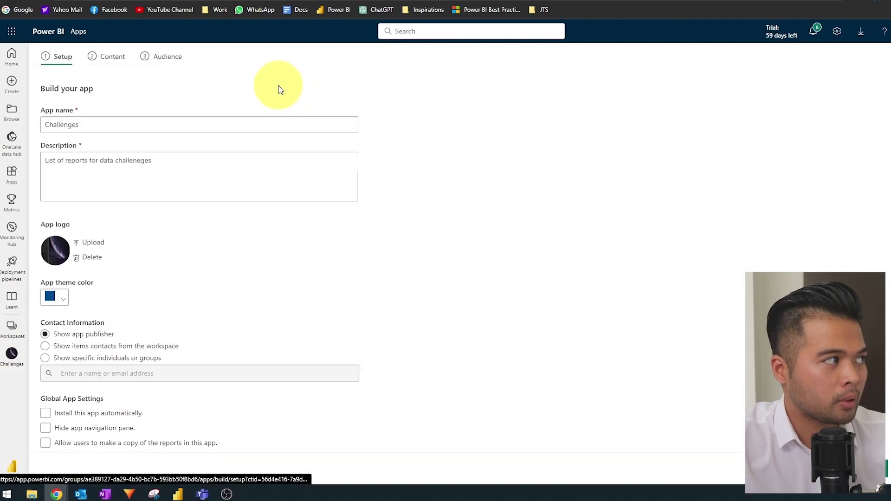
pyautogui.click(171, 60)
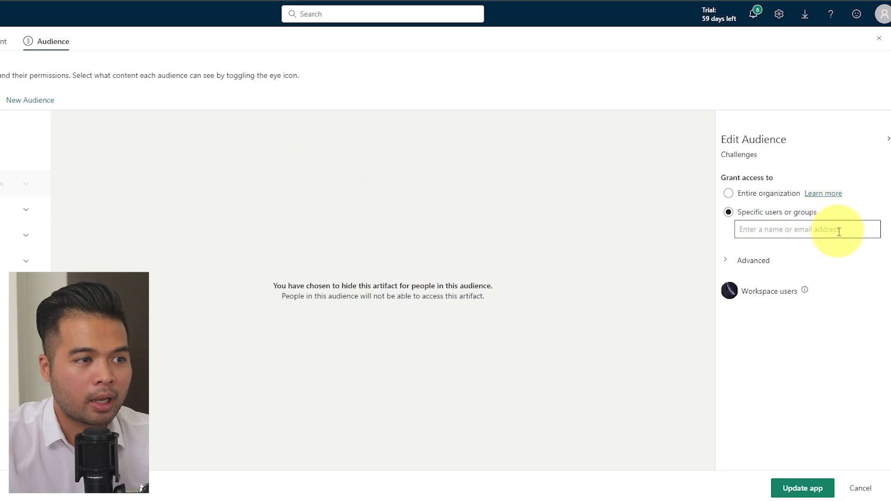
pyautogui.click(838, 232)
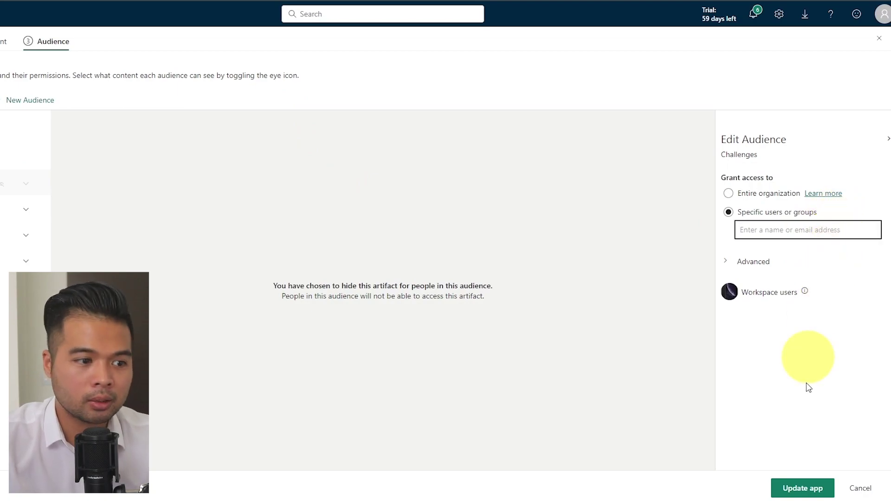
pyautogui.click(811, 494)
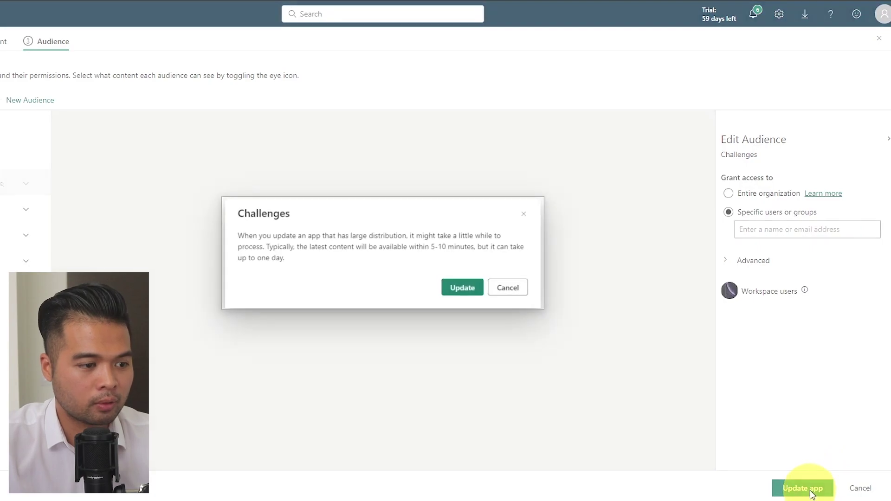
pyautogui.click(473, 301)
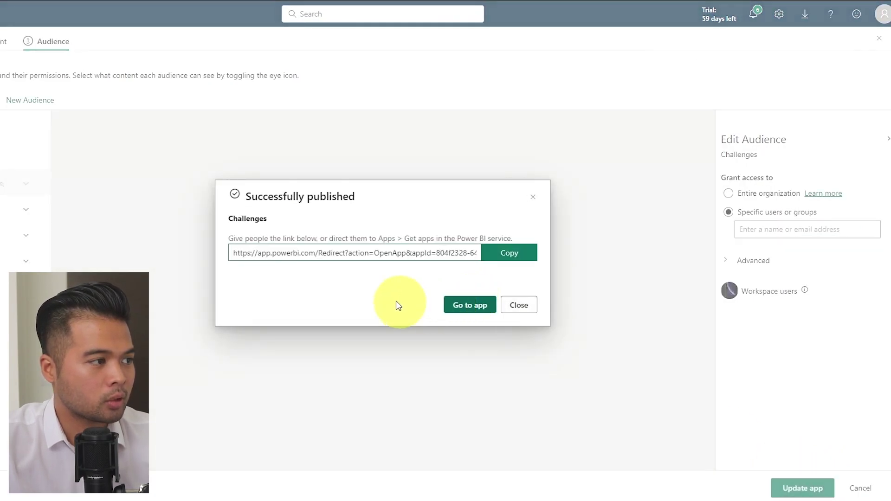
pyautogui.click(511, 263)
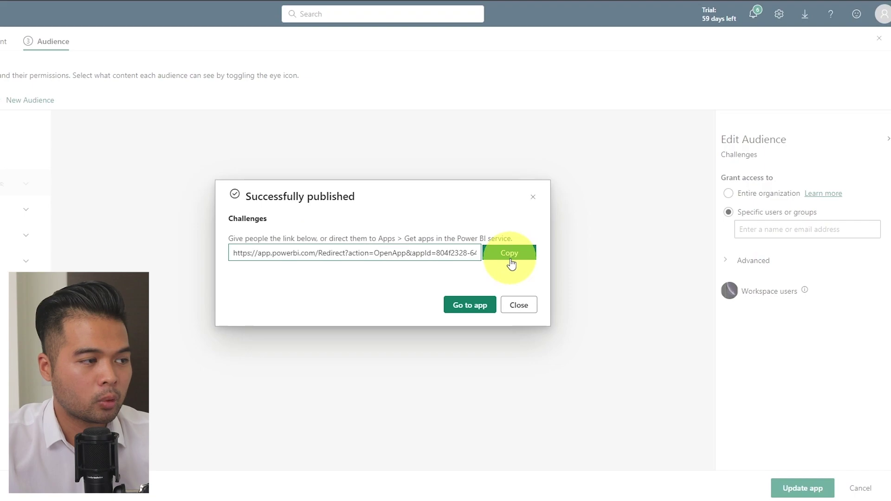
# Step: Close the Successfully published dialog
pyautogui.click(535, 199)
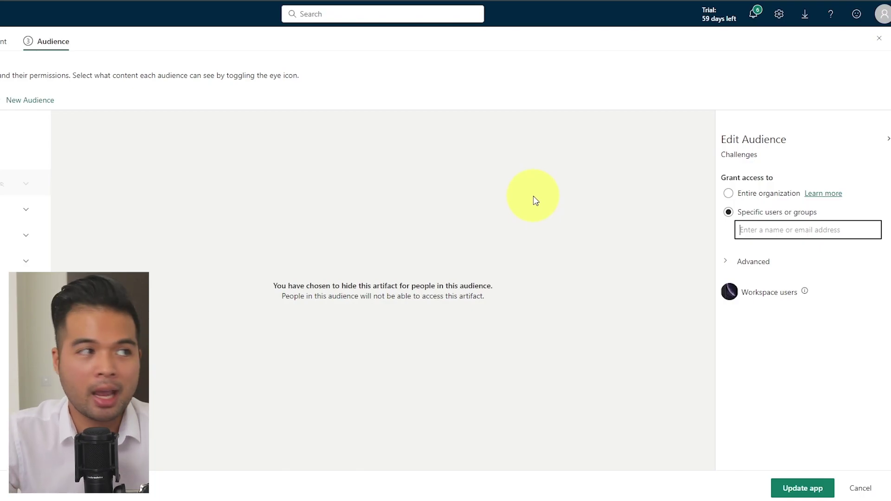
# Step: Return to the Challenges workspace from the left navigation pane
pyautogui.click(24, 373)
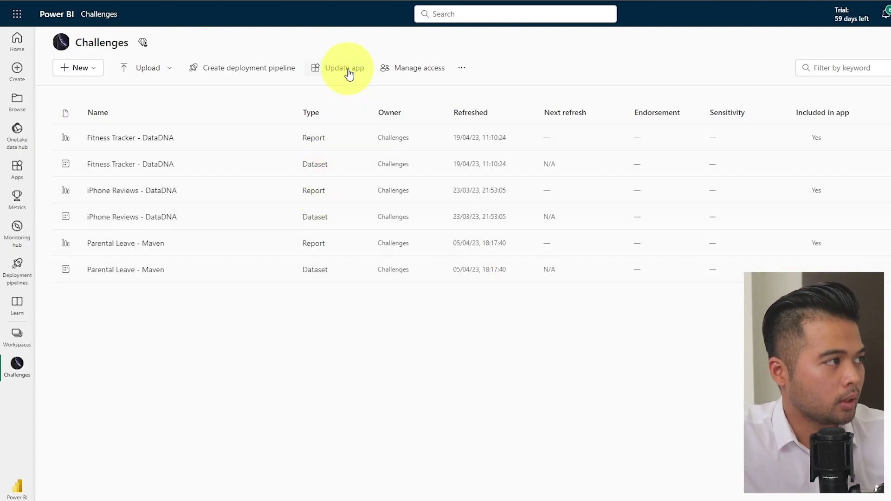
# Step: Reopen the Challenges app and list New section, iPhone Reviews, Fitness Tracker and Parental Leave
pyautogui.click(349, 74)
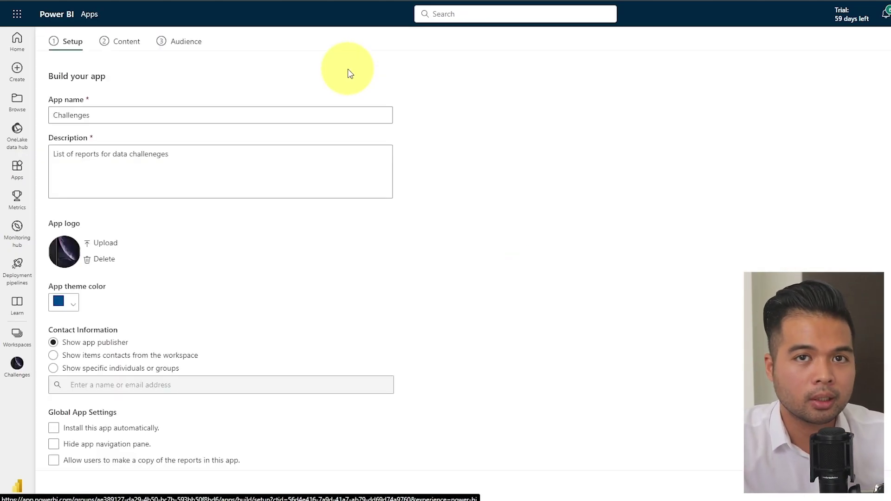
pyautogui.click(119, 44)
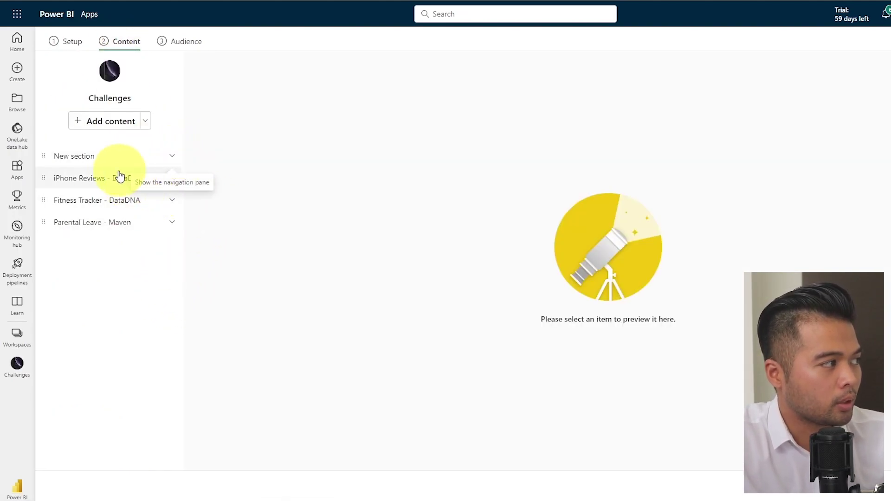
pyautogui.click(121, 127)
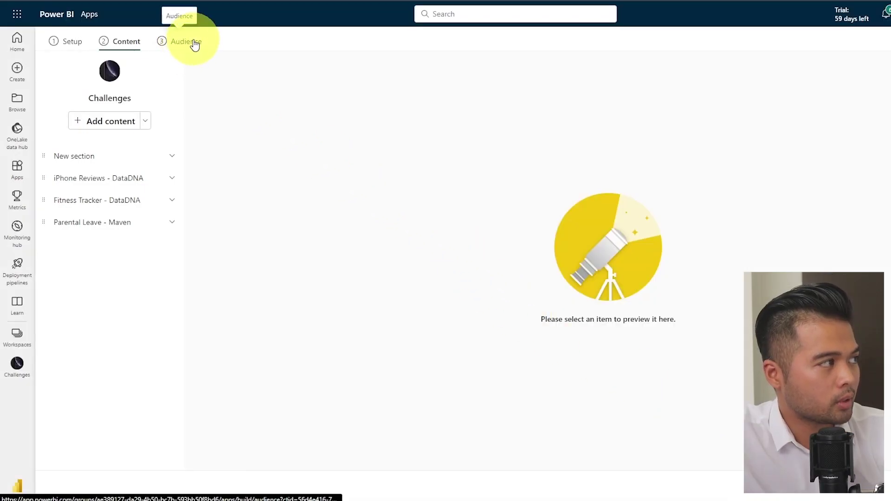
# Step: Create a 'Finance' audience with Fitness Tracker and Parental Leave hidden, leaving only iPhone Reviews
pyautogui.click(195, 44)
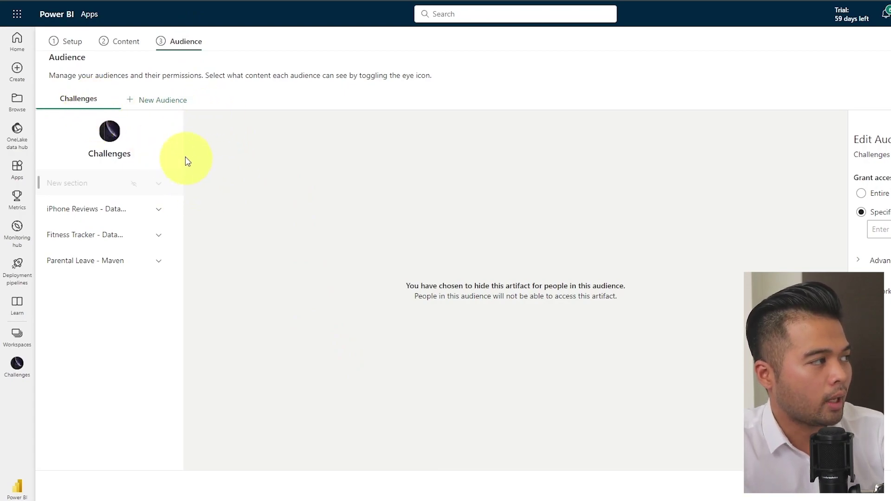
pyautogui.click(185, 106)
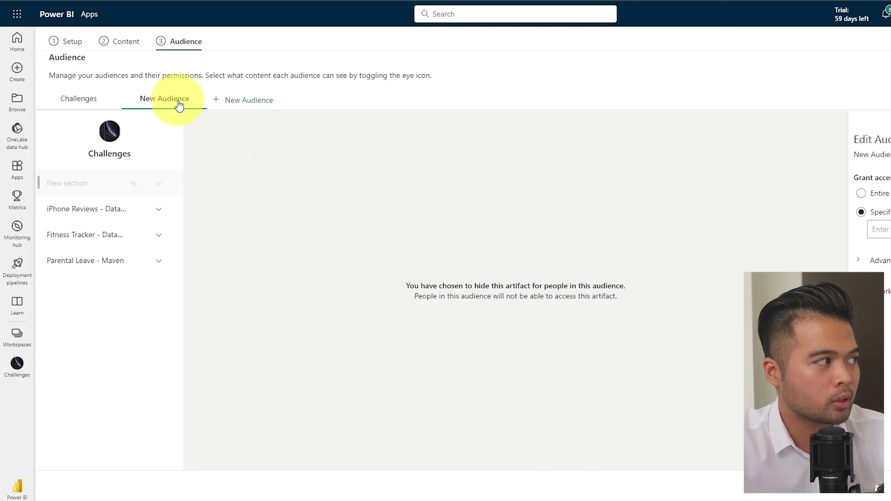
pyautogui.doubleClick(177, 105)
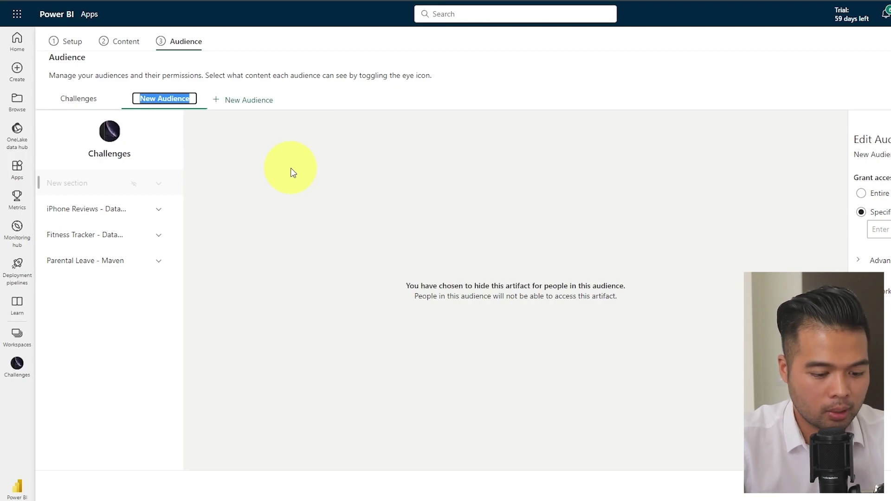
pyautogui.write('Finance')
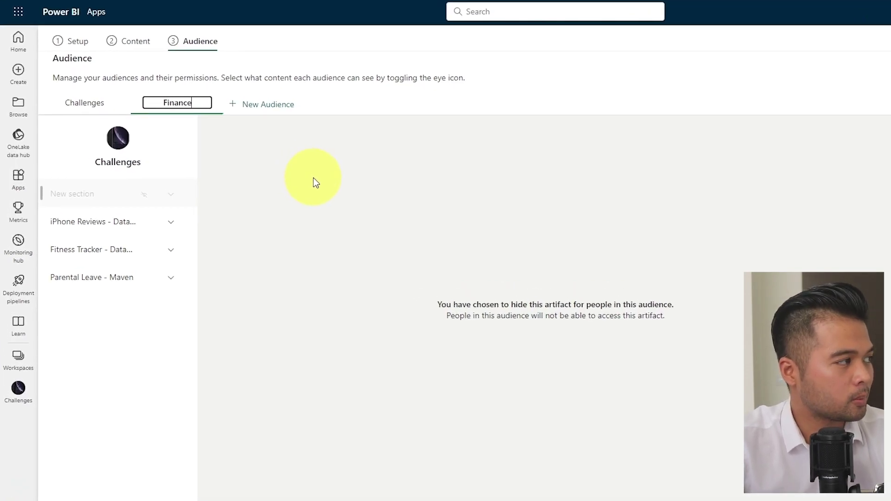
pyautogui.press('Return')
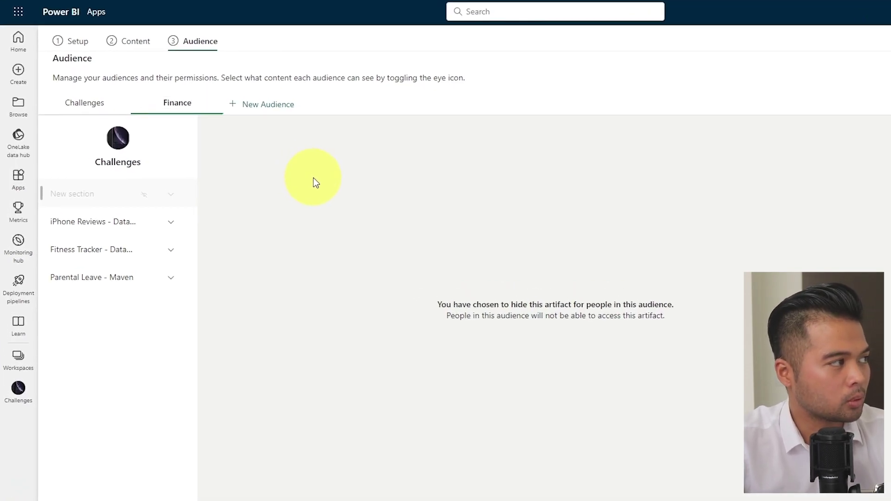
pyautogui.click(145, 251)
pyautogui.click(144, 279)
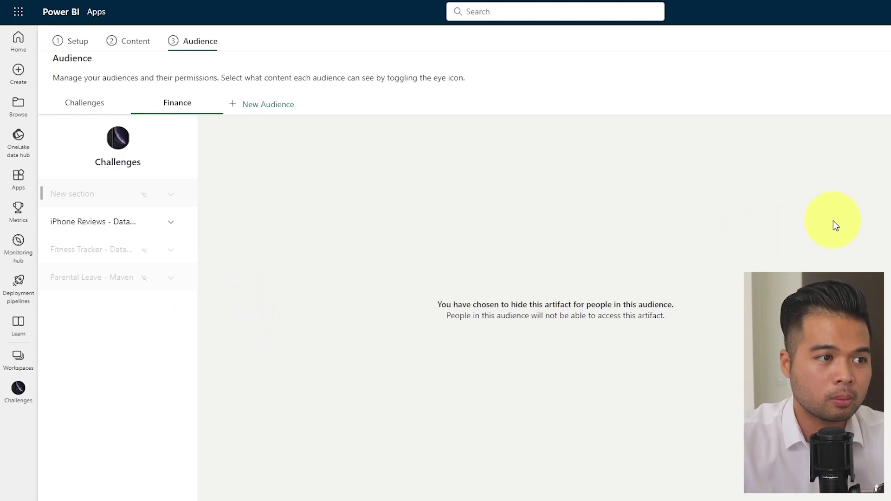
# Step: Give a named user access to the Finance audience, then publish the Challenges app update
pyautogui.click(889, 146)
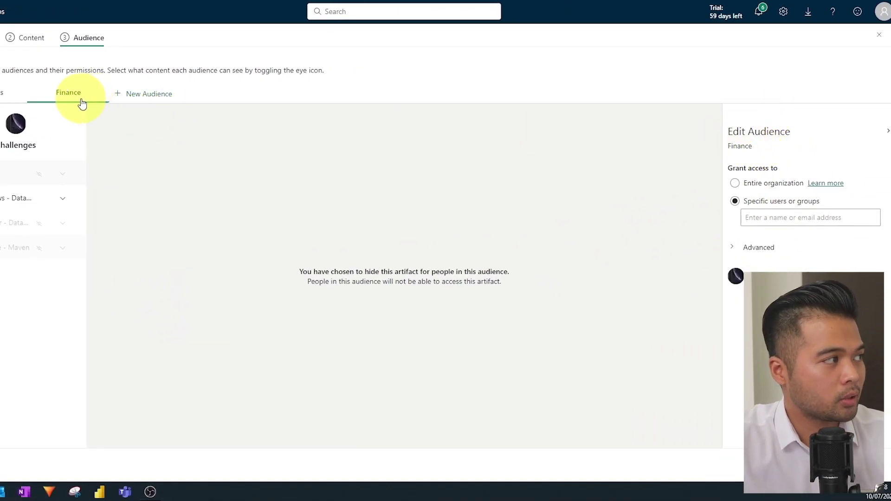
pyautogui.click(806, 222)
pyautogui.write('fernan')
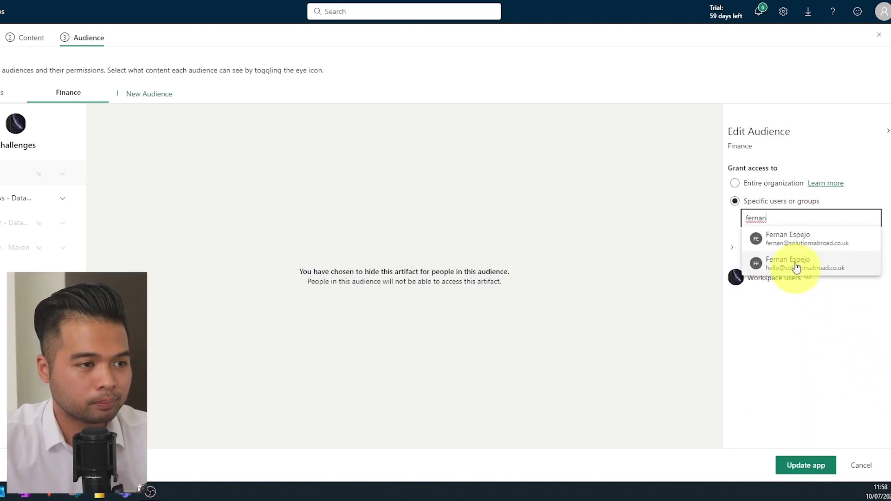
pyautogui.click(797, 262)
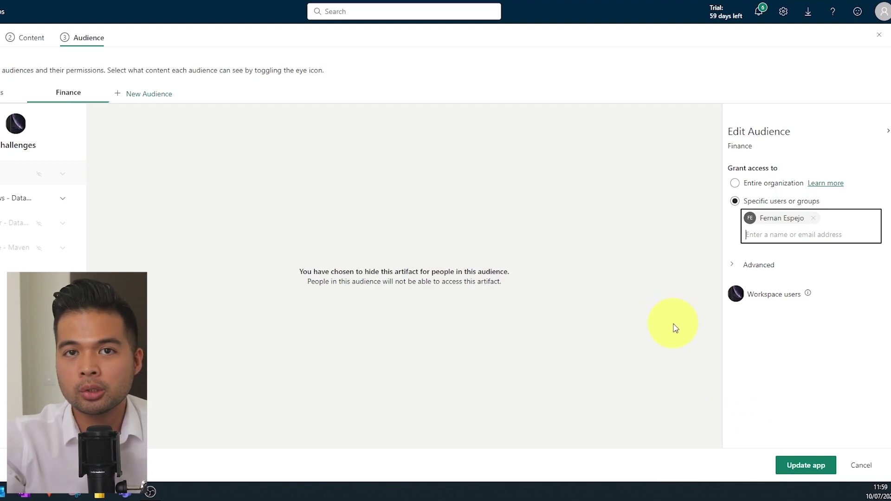
pyautogui.click(808, 463)
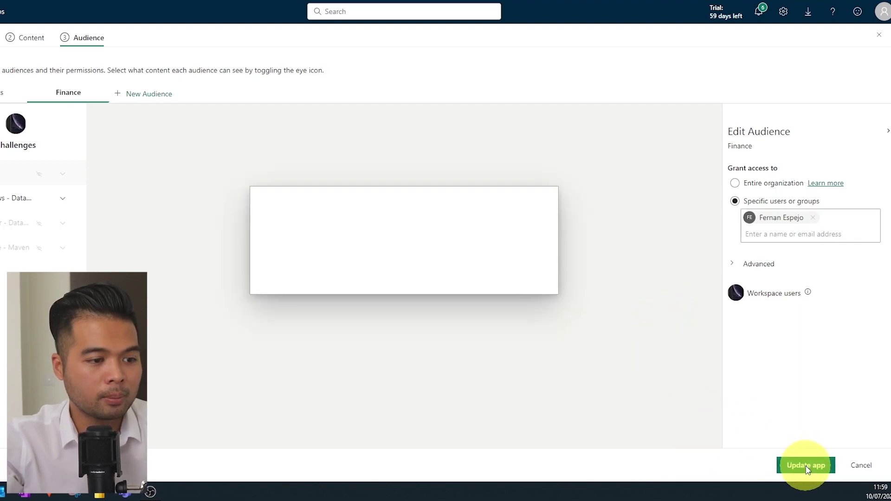
pyautogui.click(475, 276)
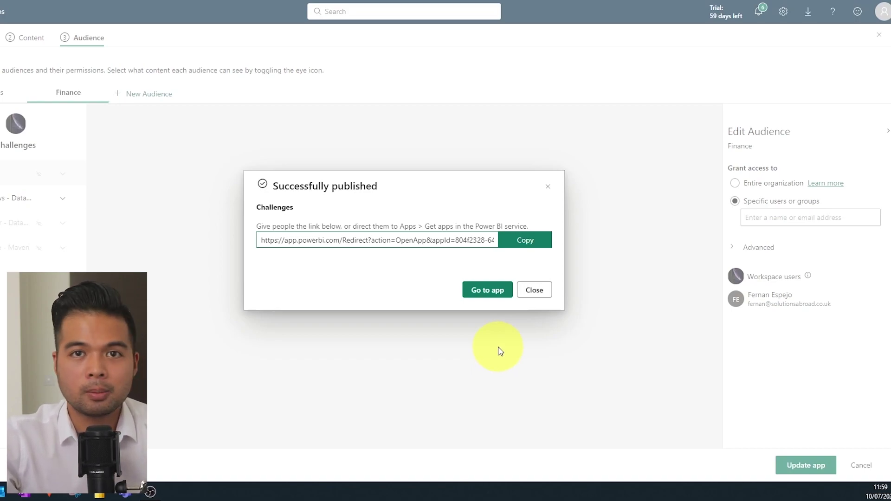
# Step: Dismiss the publish confirmation and show the Apps list with People Pulse and Challenges
pyautogui.click(534, 289)
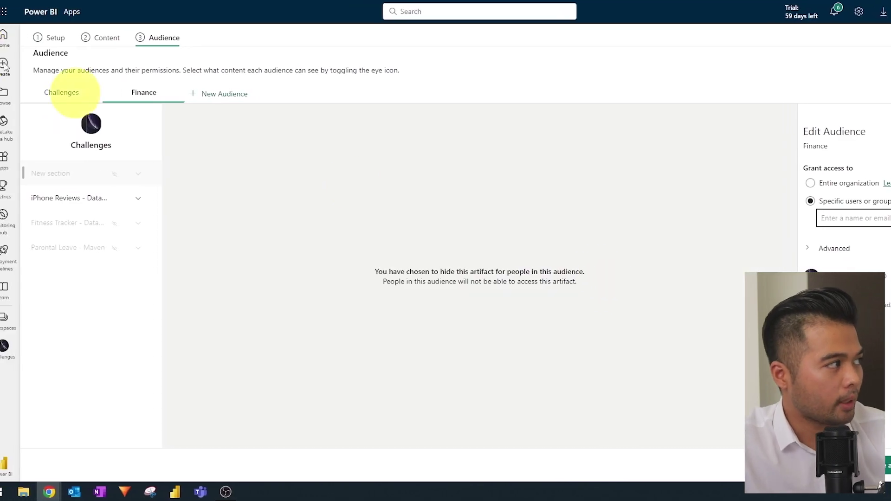
pyautogui.click(3, 35)
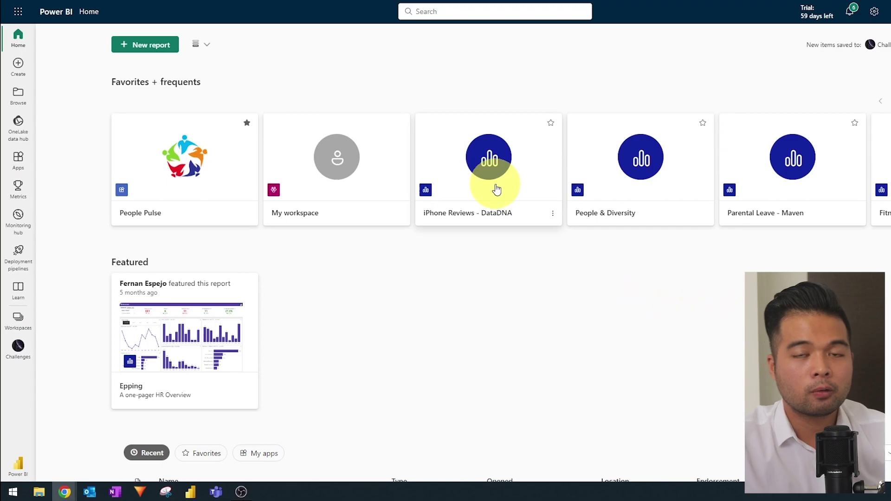
pyautogui.click(19, 163)
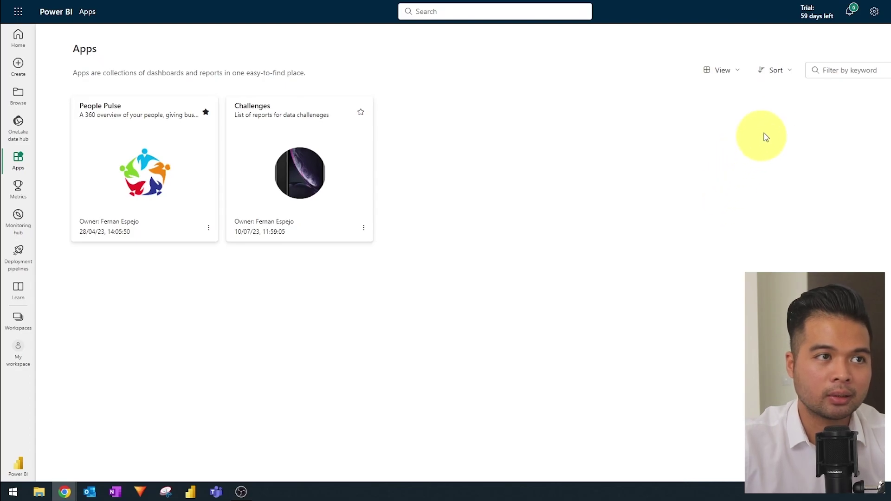
# Step: Open Get apps and view the Organizational apps tab, which lists none shared
pyautogui.click(844, 46)
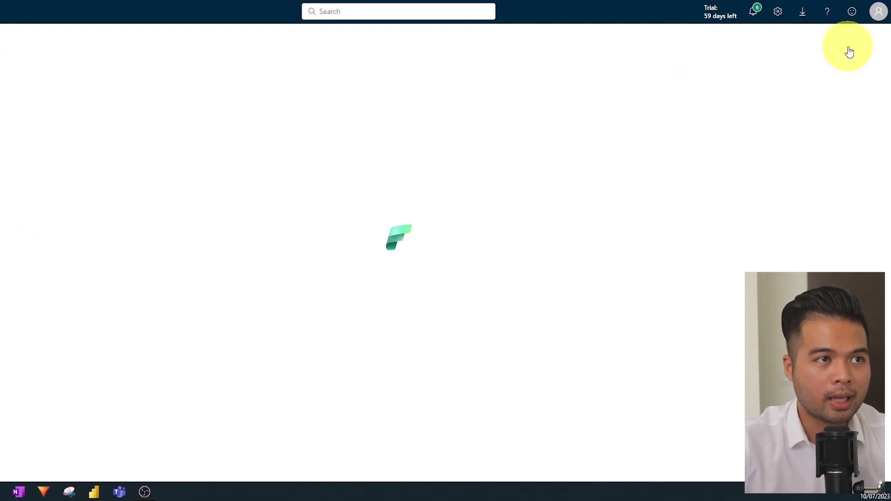
pyautogui.click(165, 80)
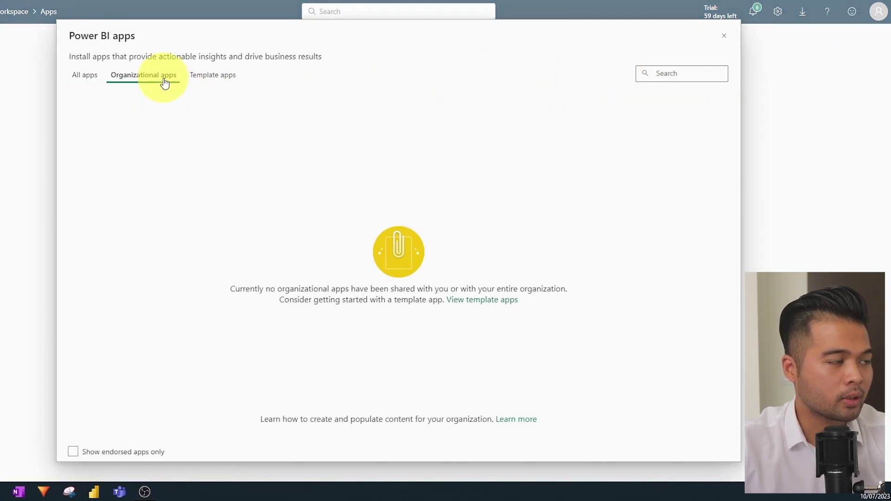